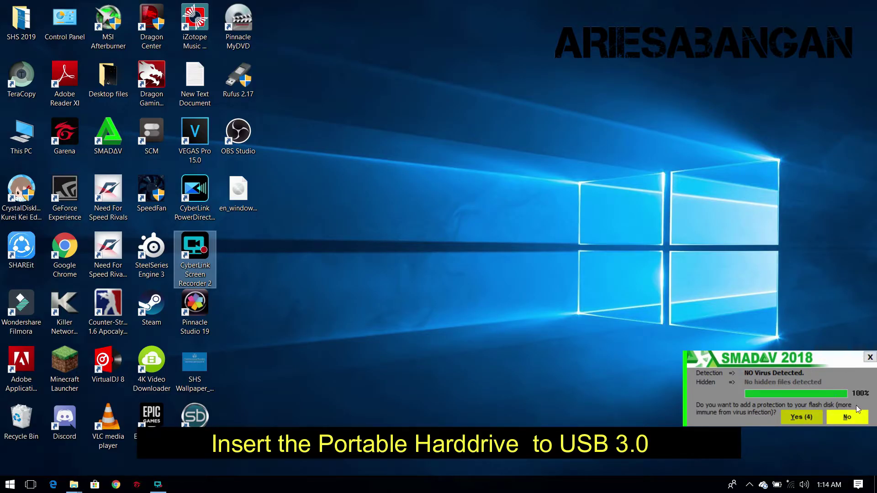
- Dismiss the SMADAV flash disk protection prompt and open CrystalDiskInfo Kurei Kei Edition
click(870, 359)
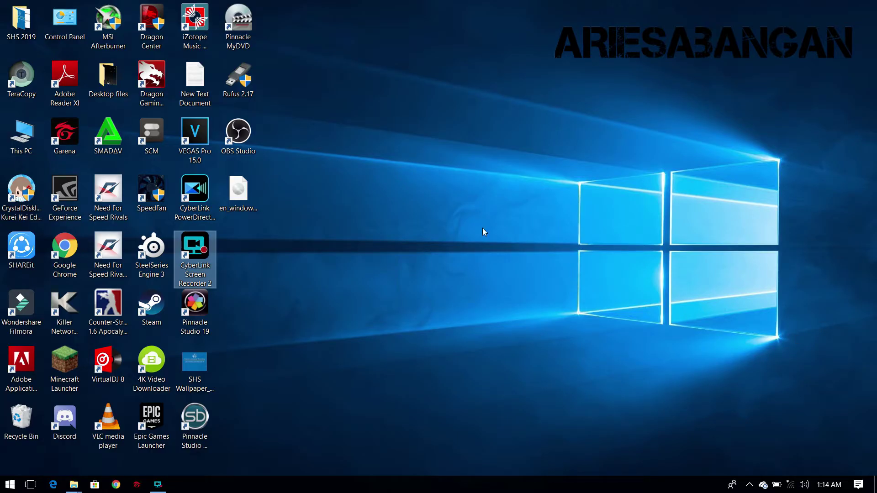
click(410, 200)
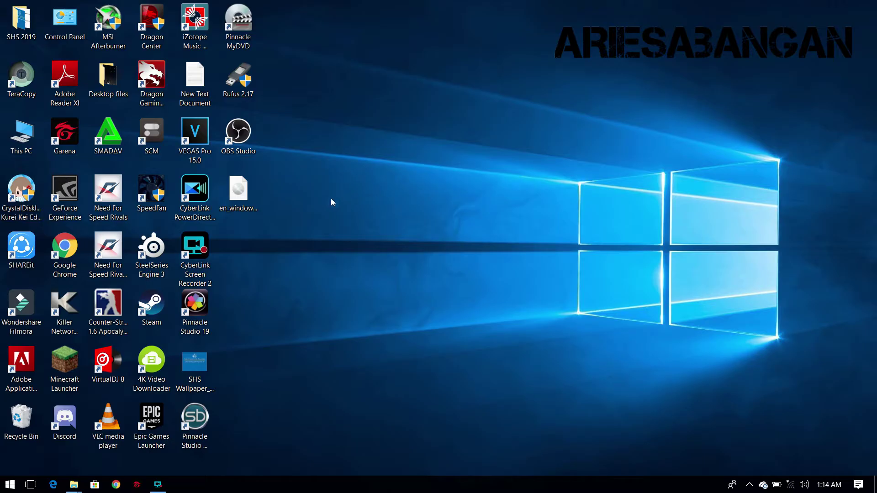
click(16, 199)
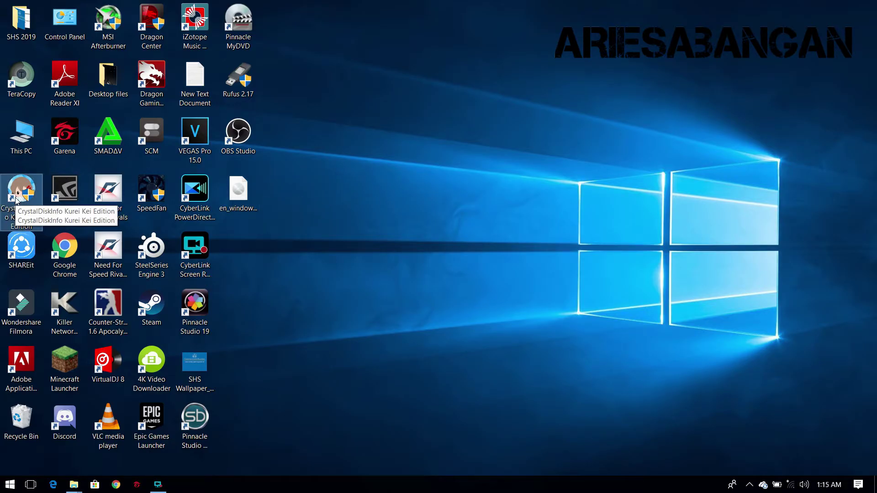
double_click(16, 200)
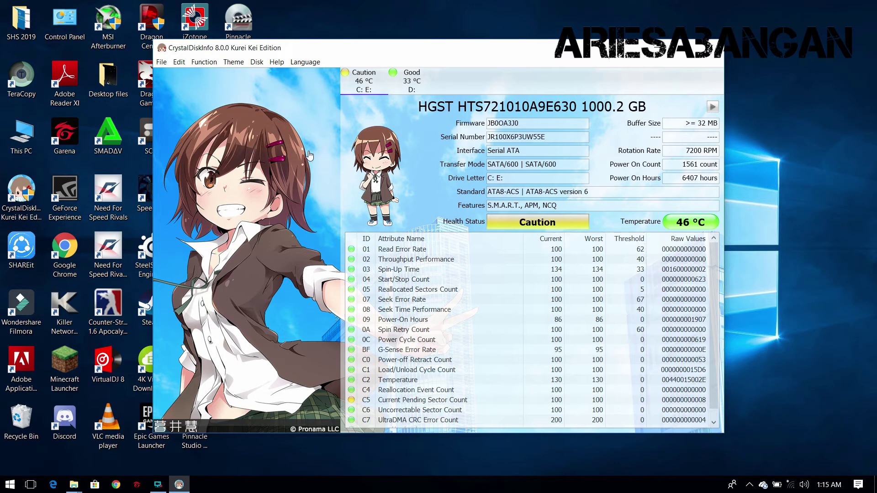
- Check the health information of the WDC WD10SMZW-11Y0TS0 disk and close CrystalDiskInfo
click(259, 64)
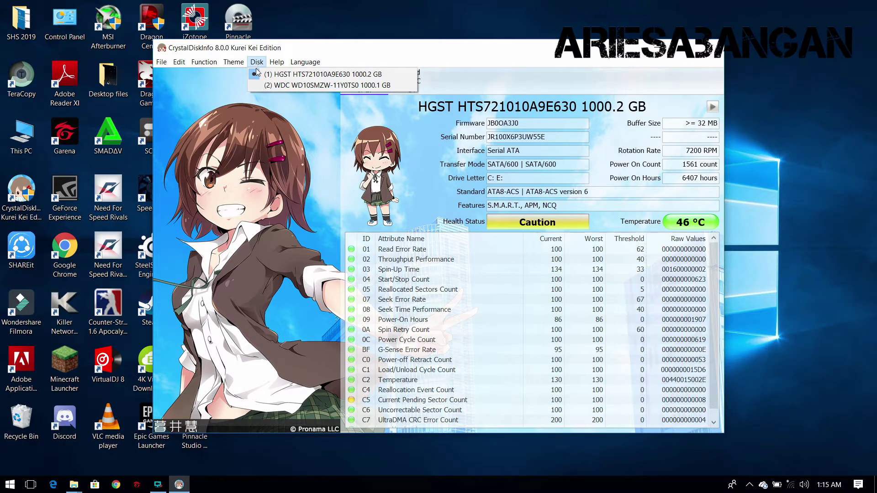
click(262, 86)
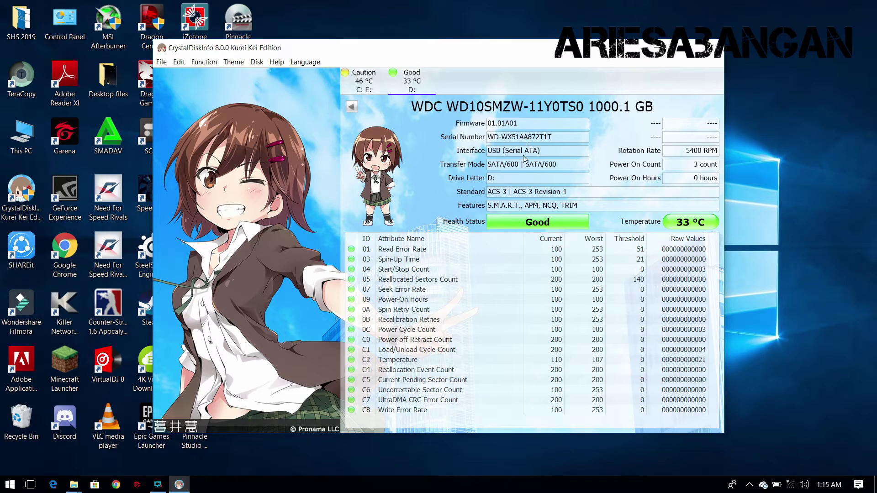
mouse_move(496, 184)
click(713, 48)
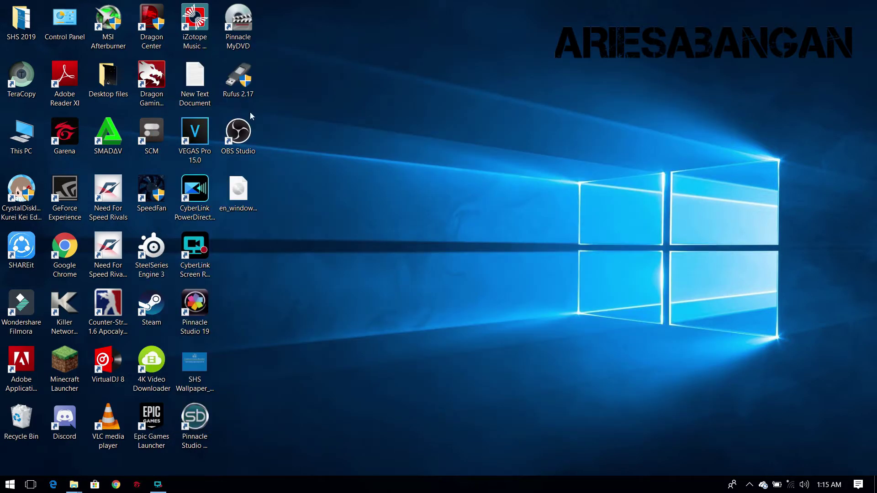
- Open Device Manager from the properties of This PC and expand the disk drives category
right_click(20, 142)
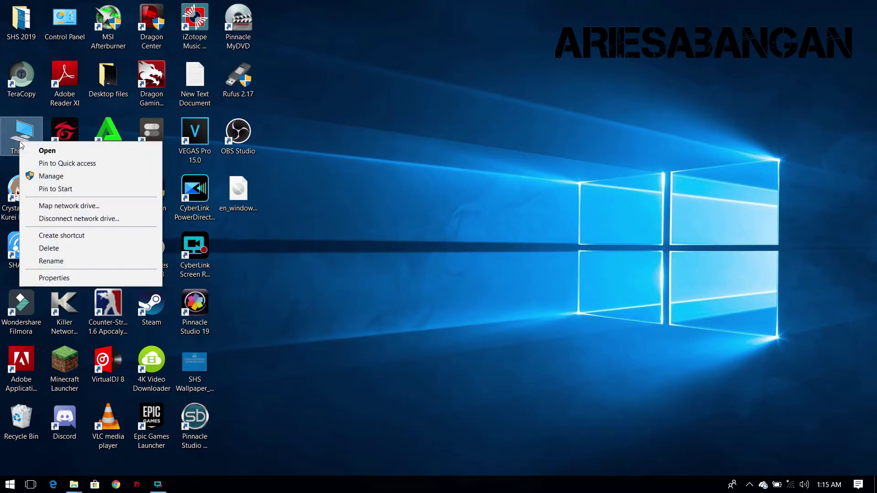
click(70, 284)
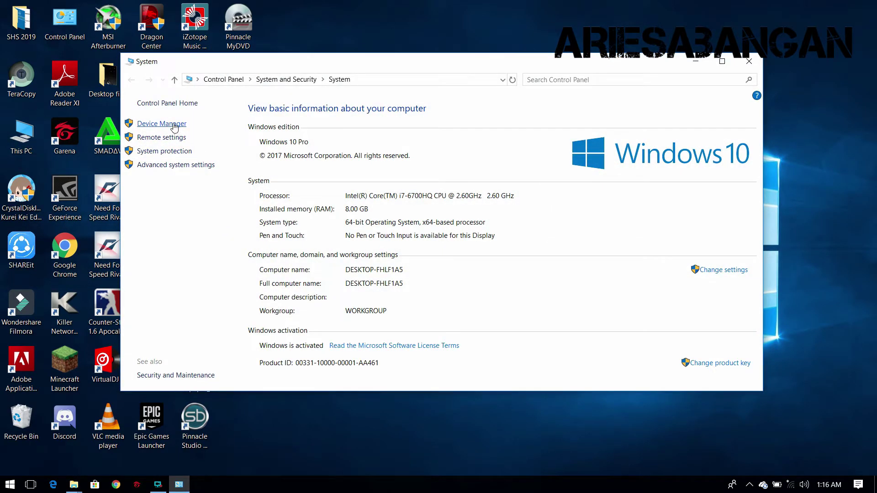
click(162, 124)
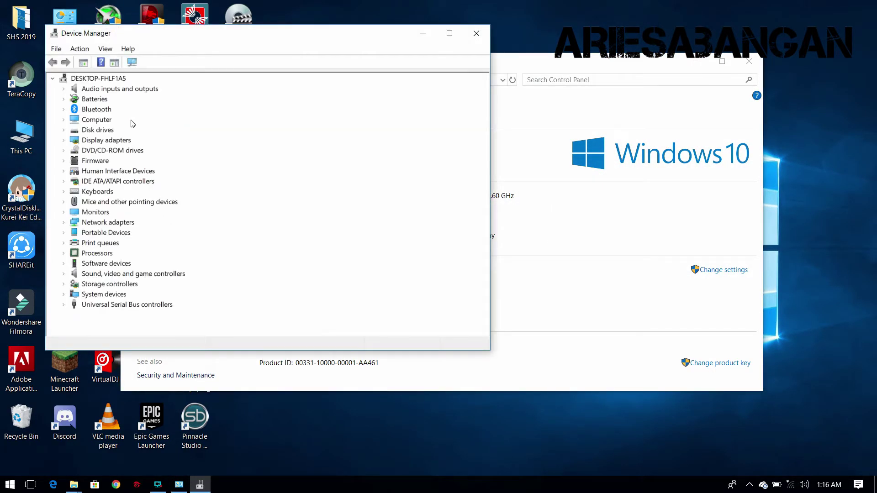
click(65, 132)
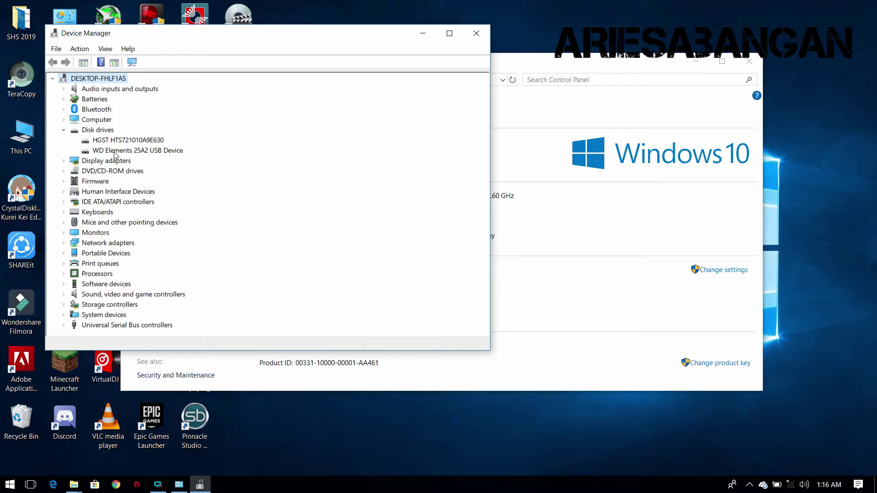
- Check the capacity of the Elements (D:) drive in This PC, and clear the File Explorer, Device Manager and System windows away
double_click(33, 131)
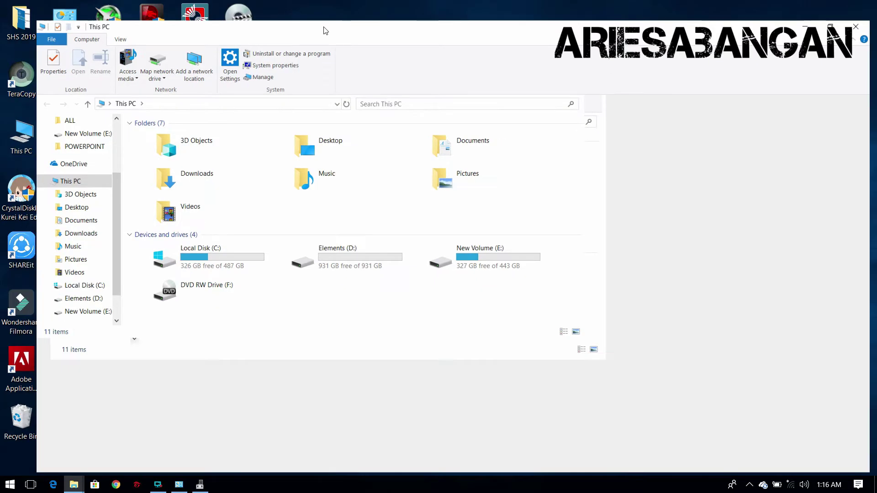
double_click(325, 28)
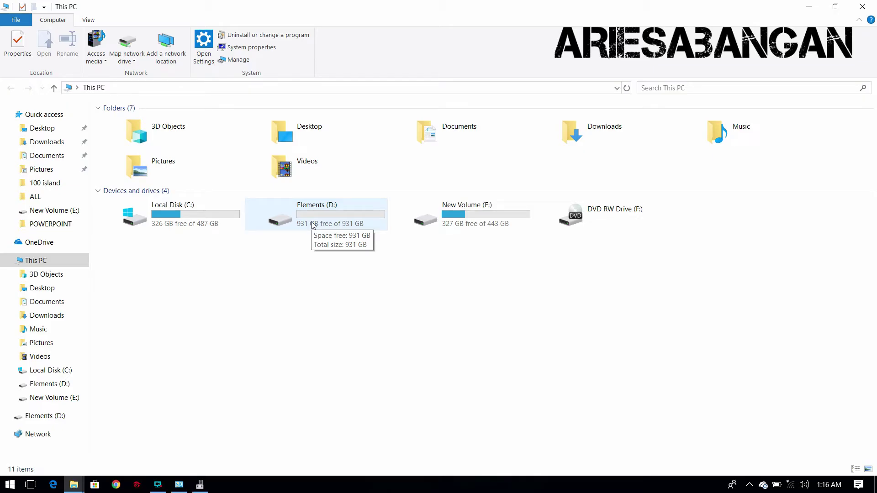
click(809, 10)
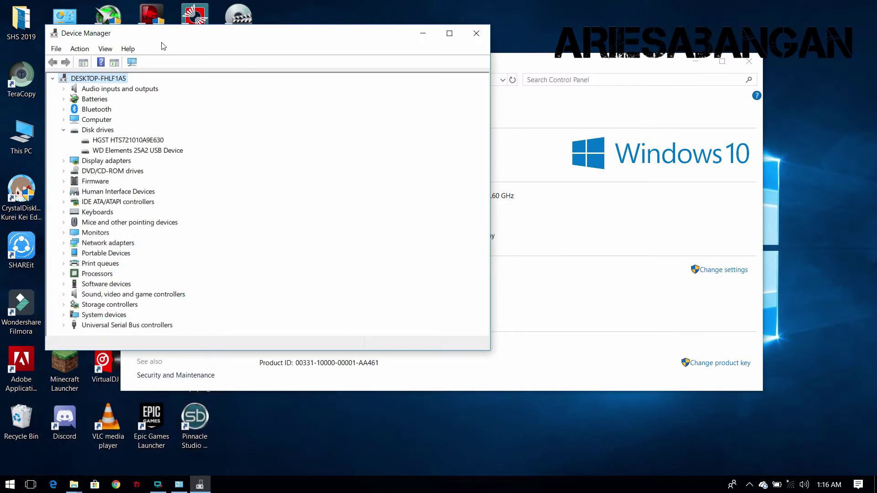
click(477, 37)
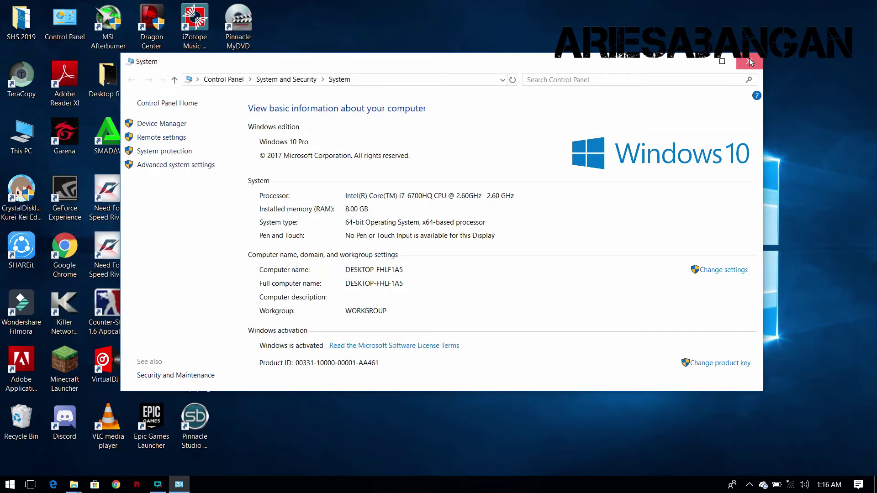
click(750, 60)
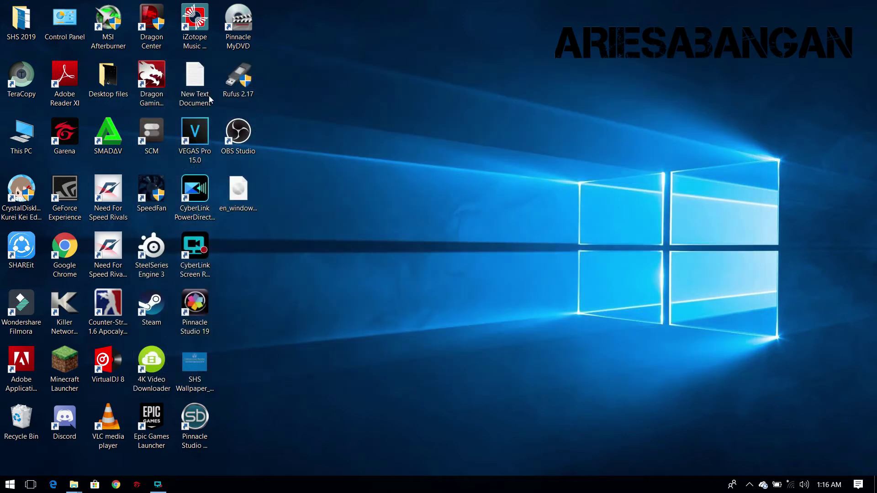
- Launch TeraCopy and open the ARIES VLOG folder on New Volume (E:) in File Explorer
double_click(18, 89)
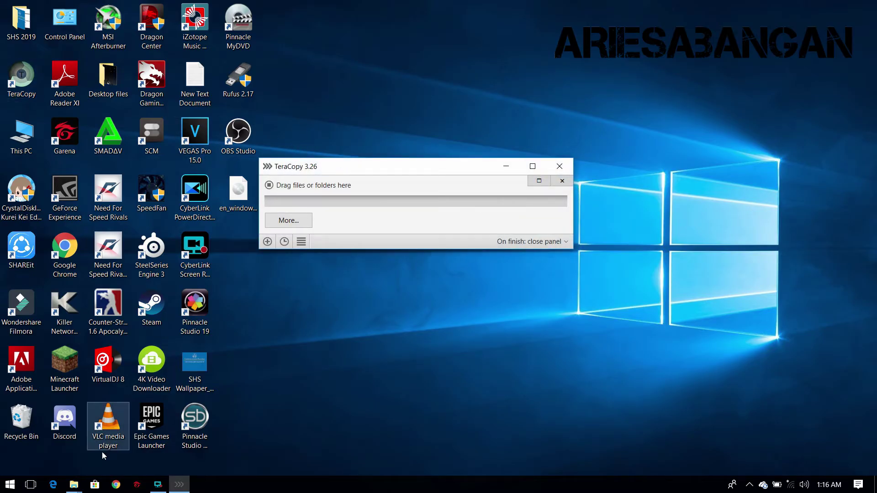
click(72, 490)
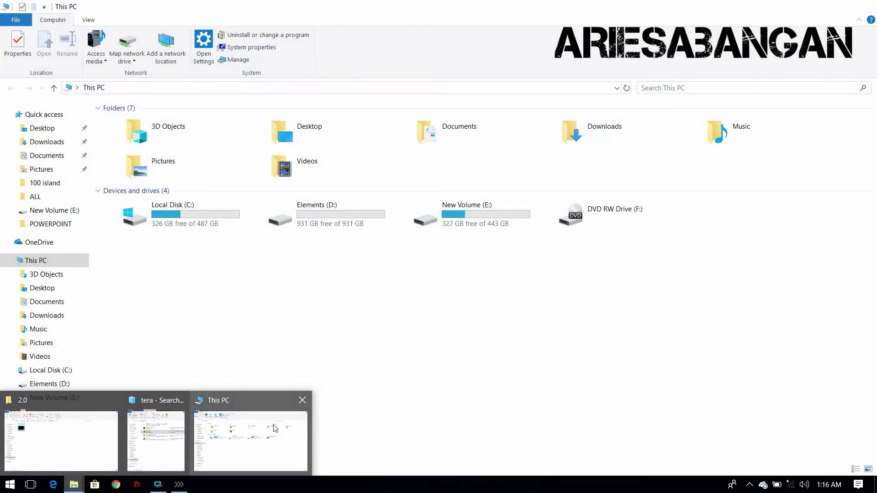
click(275, 428)
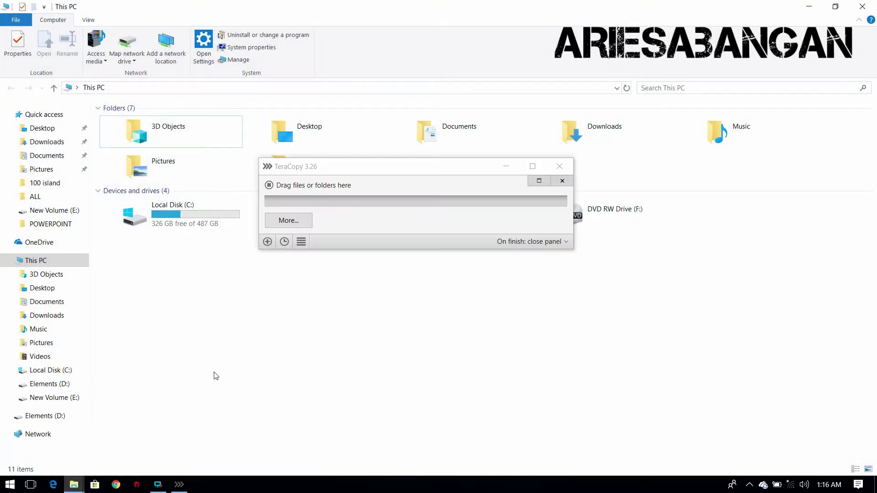
click(67, 399)
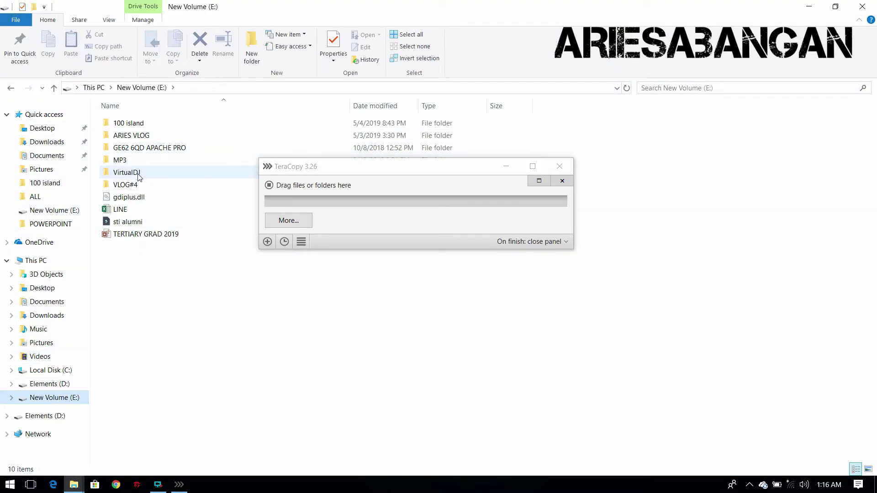
double_click(158, 136)
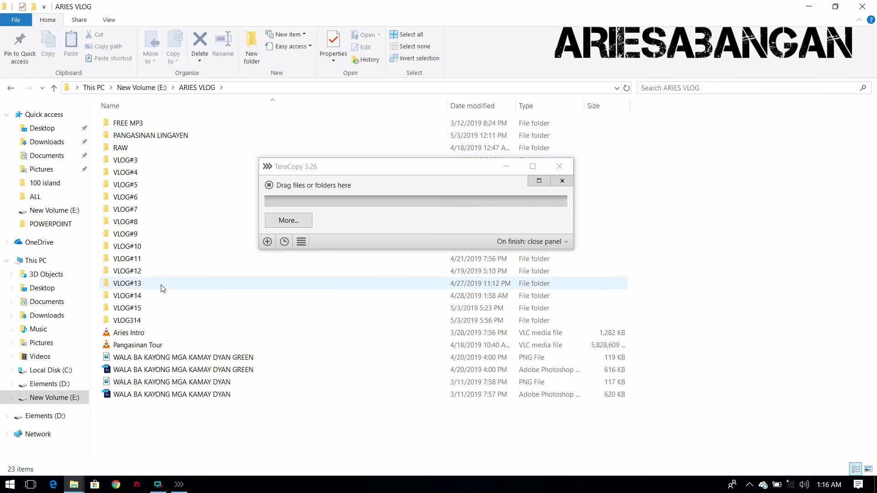
- Copy the Pangasinan Tour video file from the ARIES VLOG folder to the clipboard
click(167, 350)
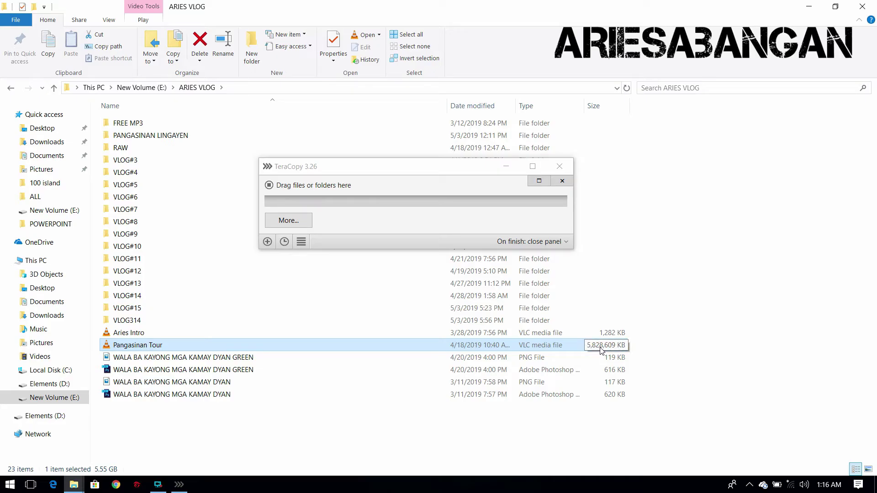
double_click(261, 342)
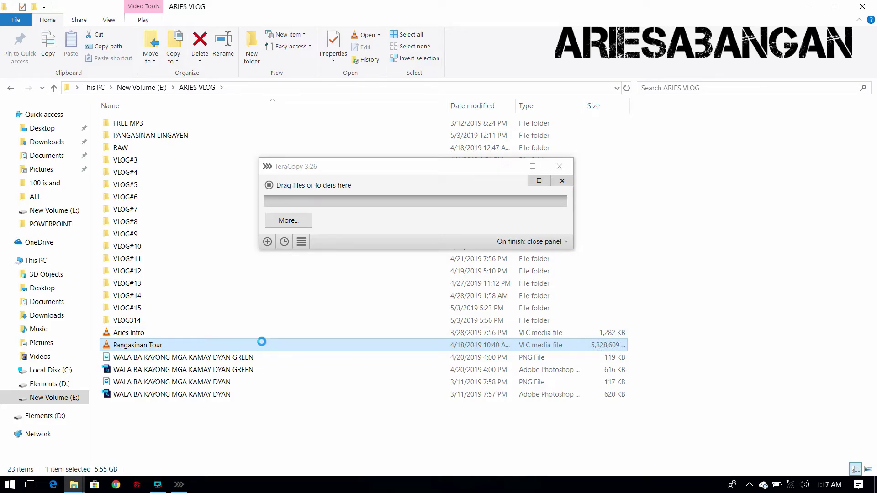
right_click(274, 350)
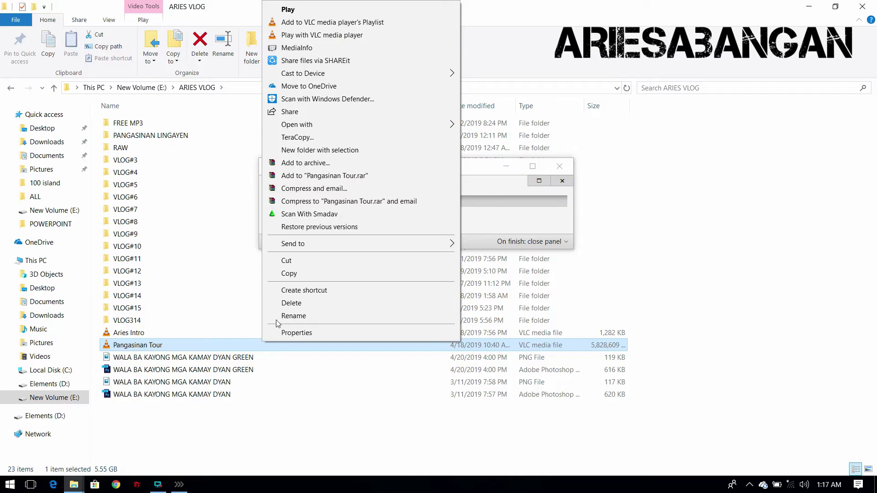
click(303, 277)
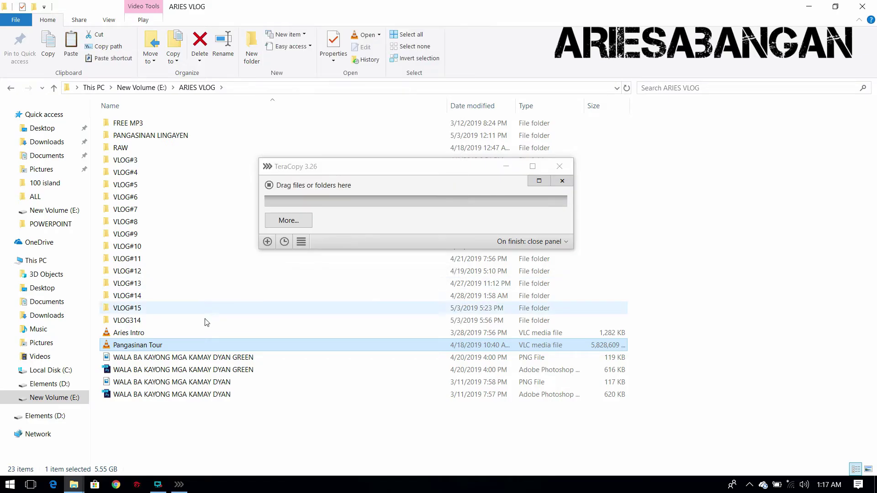
- Paste the copied video into the Elements (D:) drive, using TeraCopy for the transfer
click(55, 387)
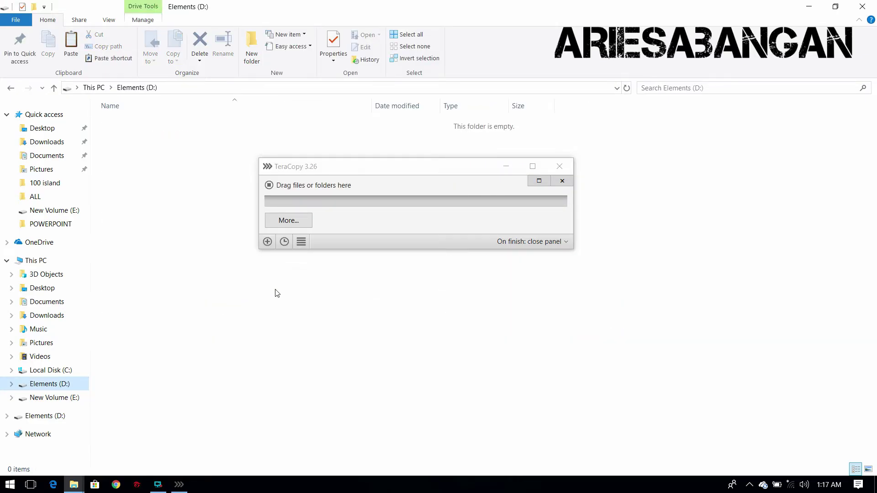
right_click(467, 304)
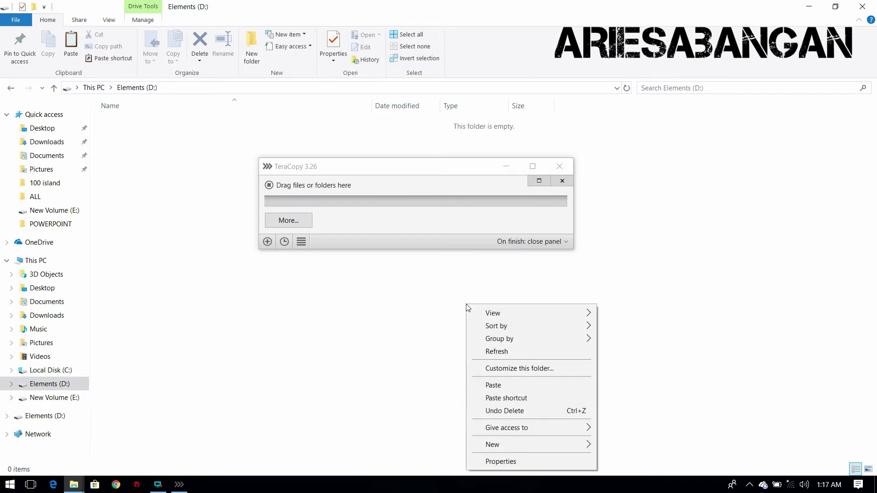
click(524, 384)
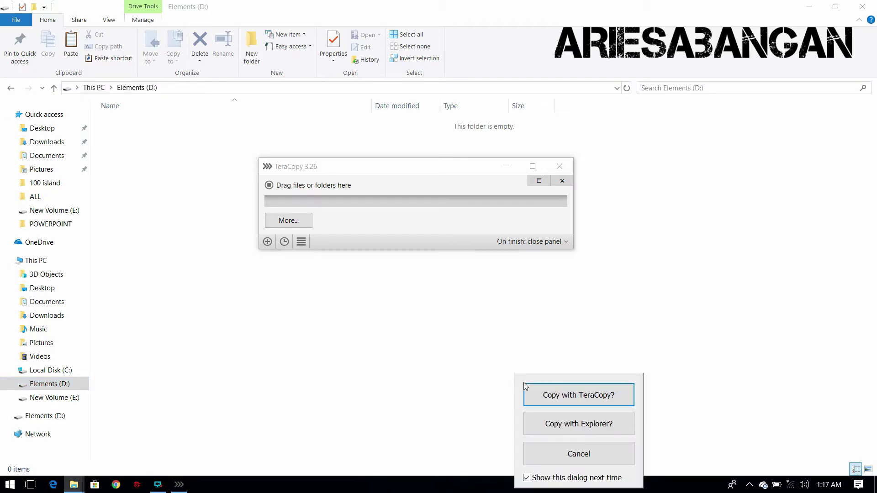
click(556, 400)
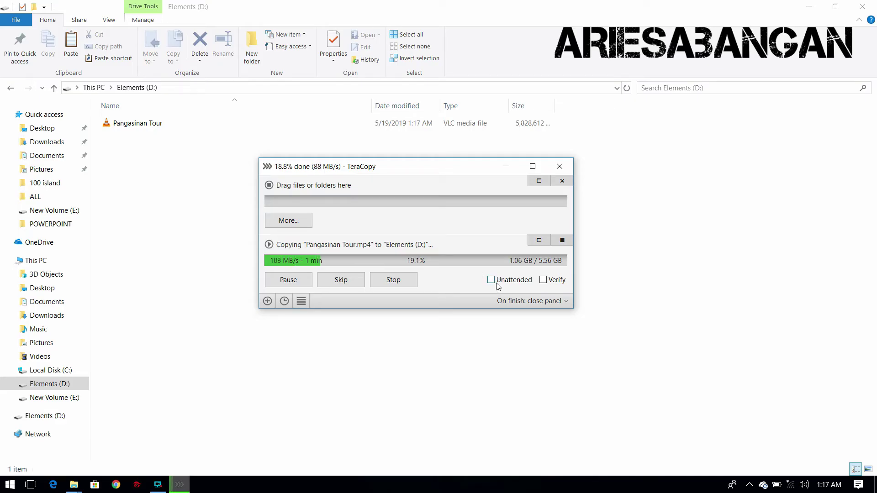
- Look through TeraCopy's finish actions and main menu during the transfer, and add and close an empty transfer panel
click(301, 300)
click(462, 296)
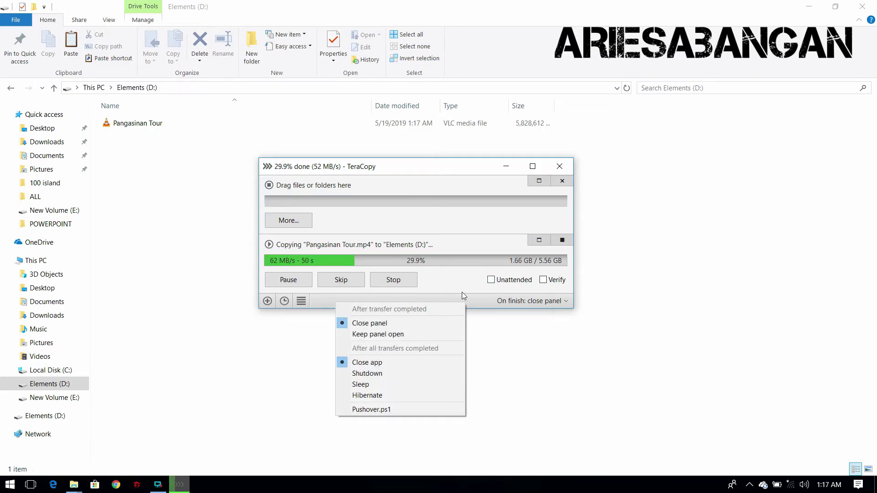
click(462, 295)
click(283, 300)
click(301, 301)
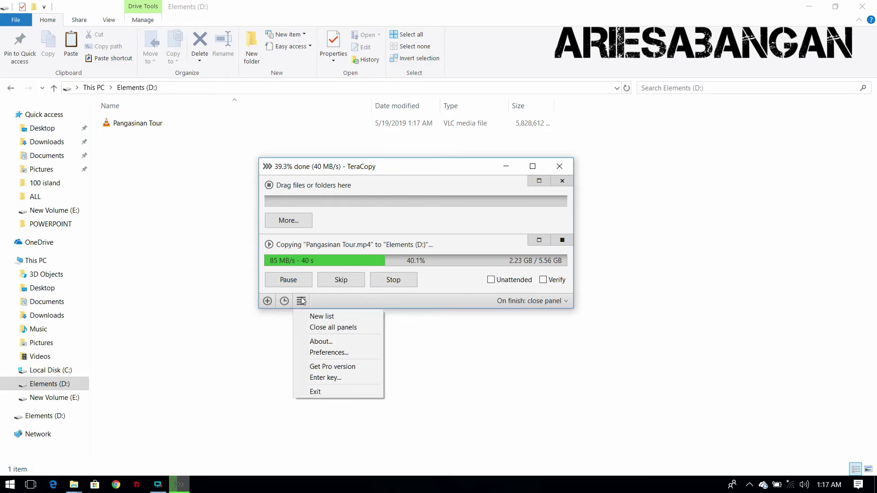
click(329, 352)
key(Escape)
click(268, 301)
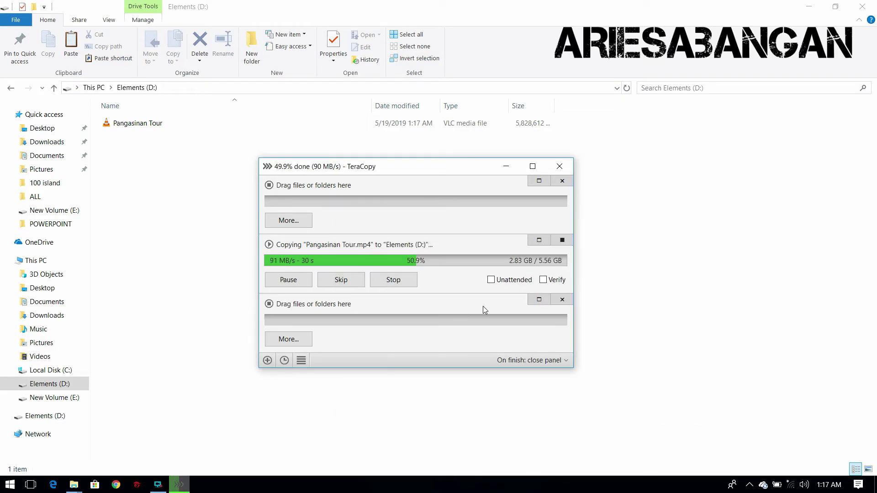
click(562, 299)
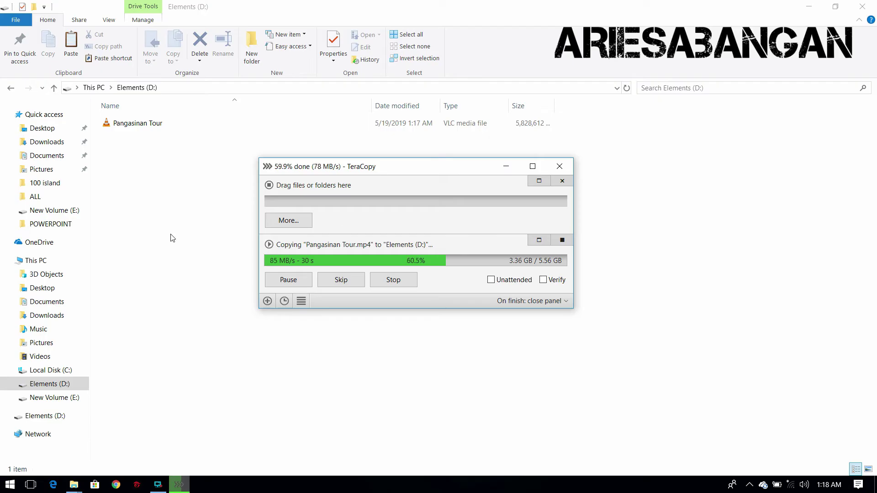